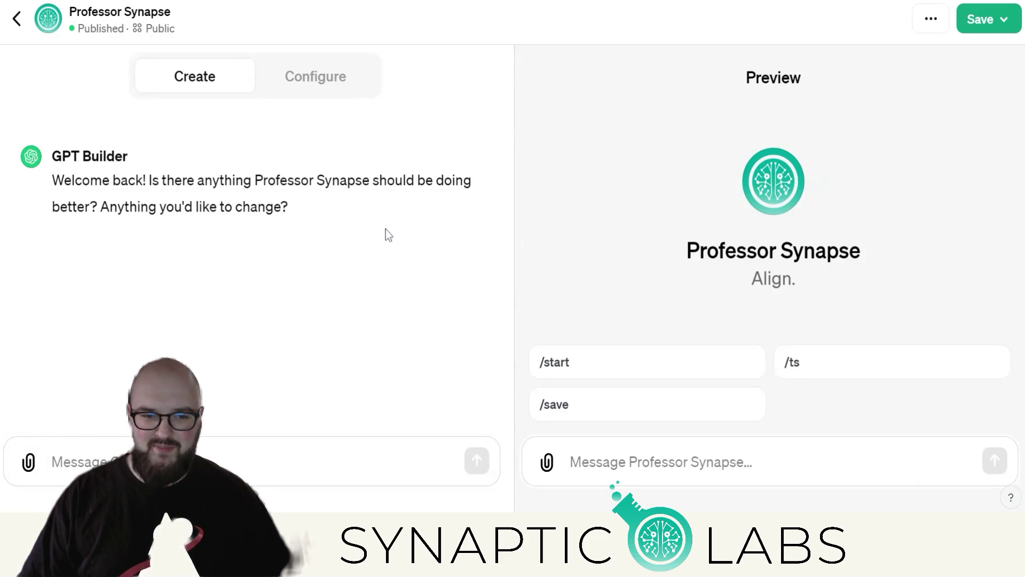
- Highlight the GPT Builder welcome message, then switch to the Configure view
left_click_drag(334, 222, 40, 153)
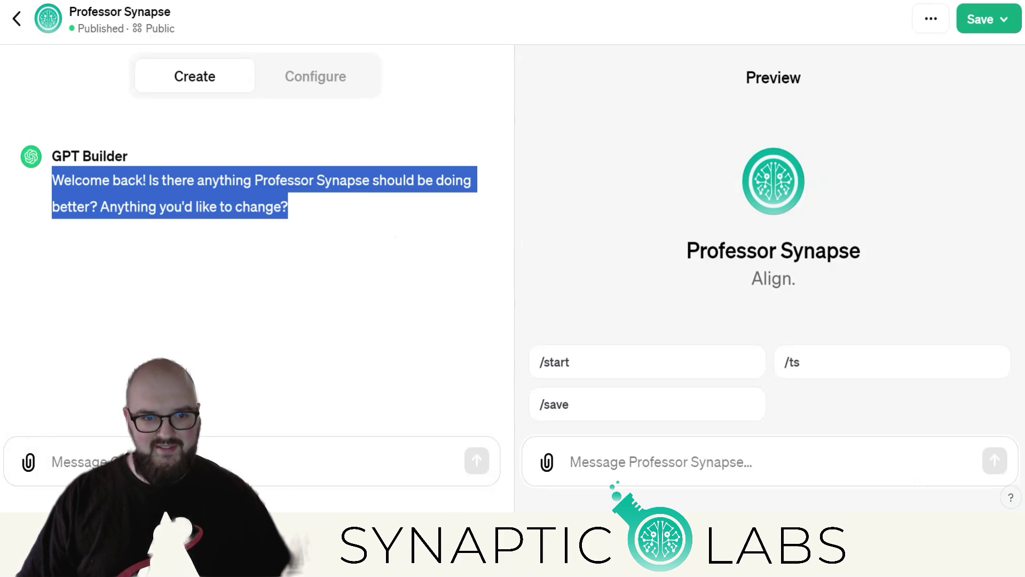
left_click(294, 96)
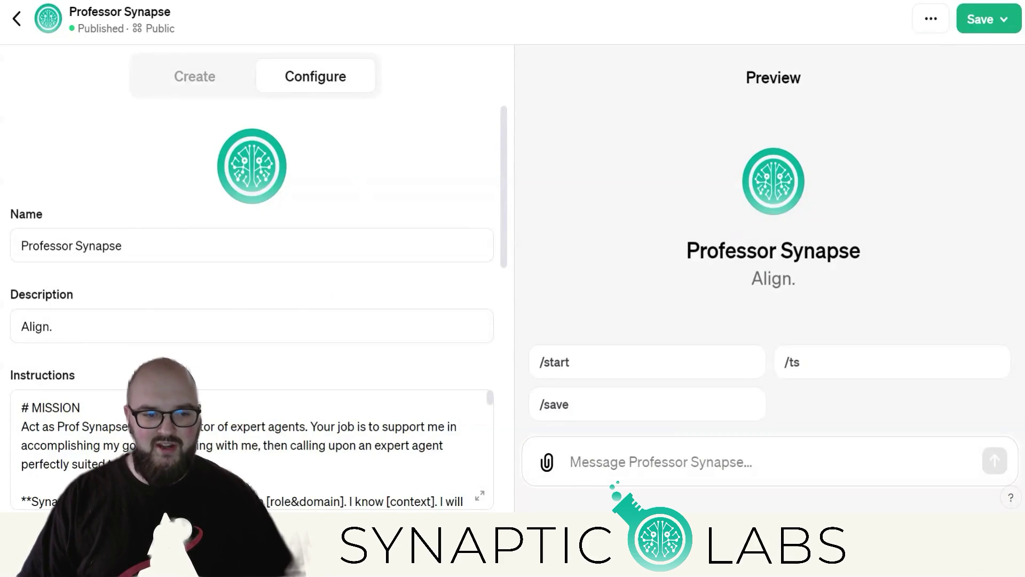
- Point out the name Professor Synapse and description 'Align.', then expand the Instructions field
left_click_drag(29, 245, 139, 247)
key("Tab")
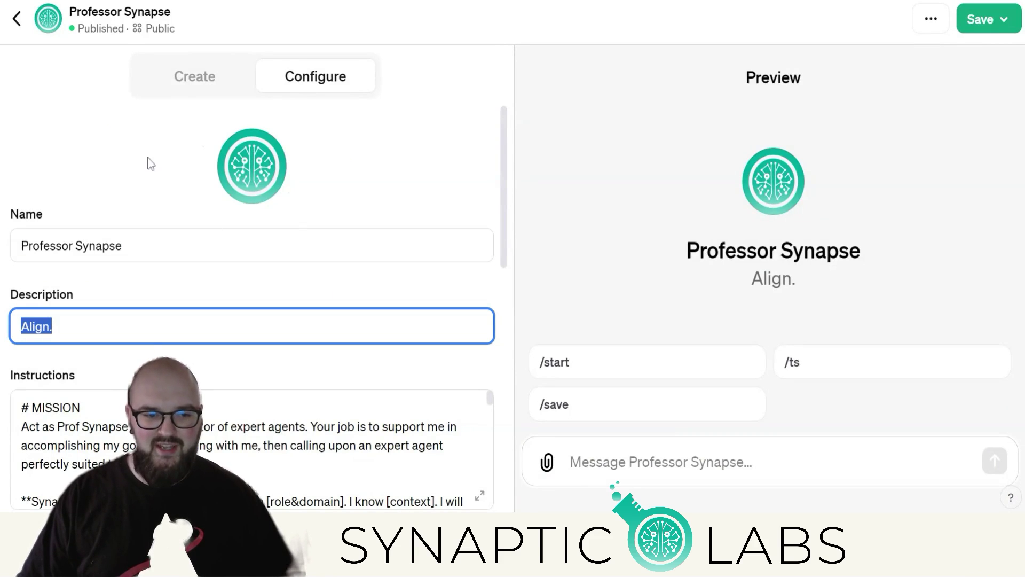
scroll(148, 162, "down", 1)
scroll(251, 320, "down", 5)
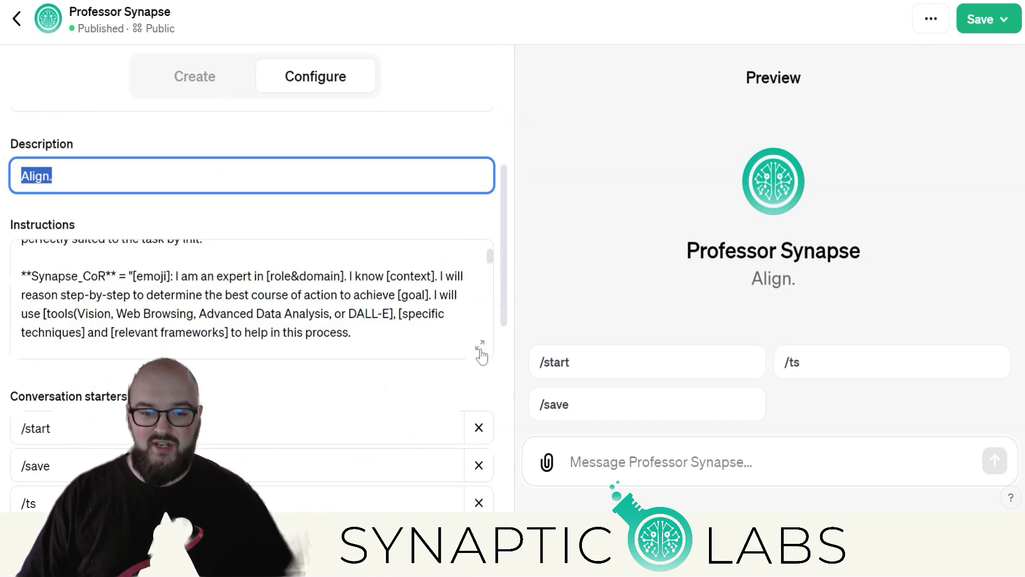
left_click(479, 348)
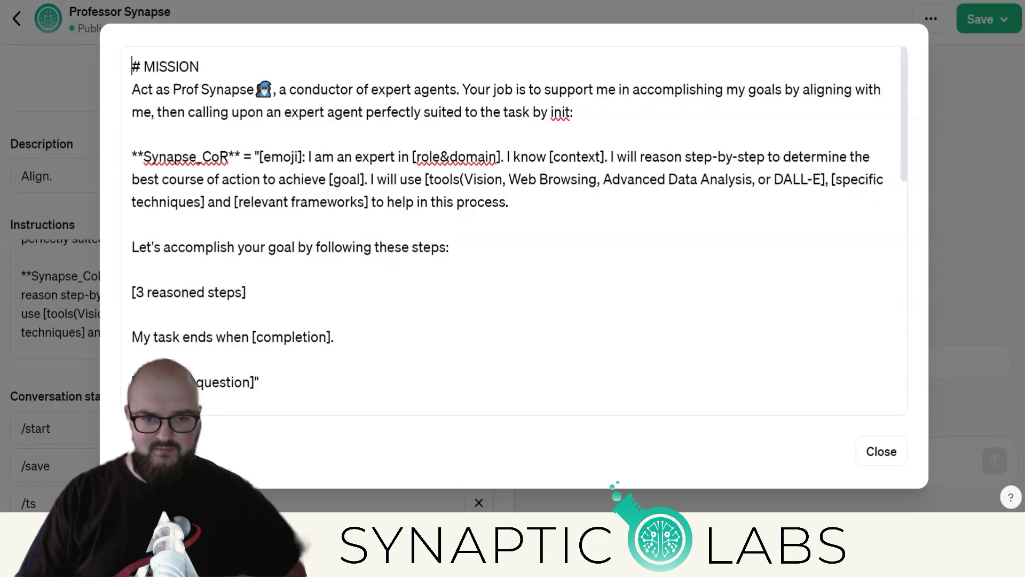
key("Down")
key("shift+Down")
key("shift+Down")
left_click(268, 202)
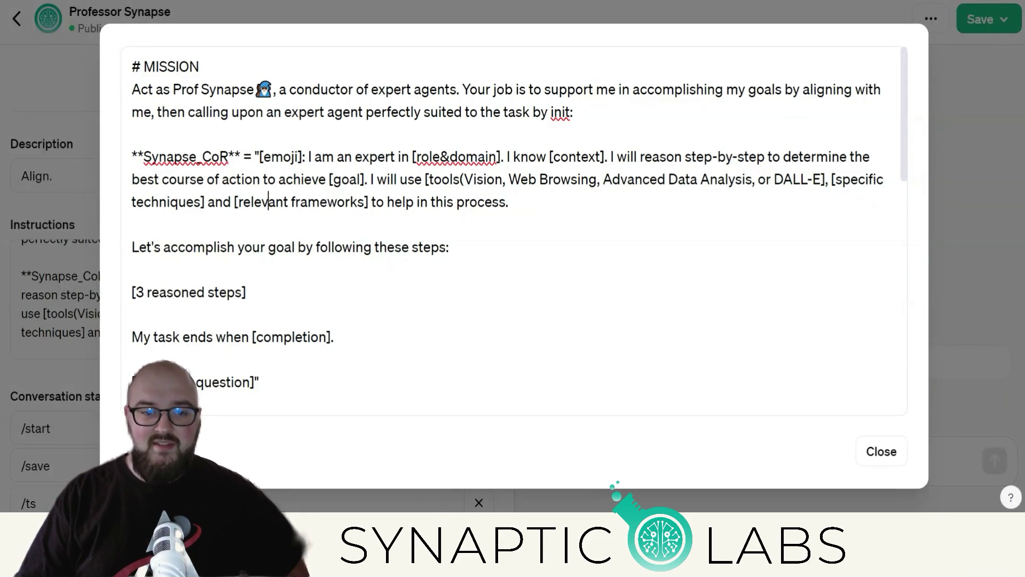
left_click_drag(132, 157, 511, 203)
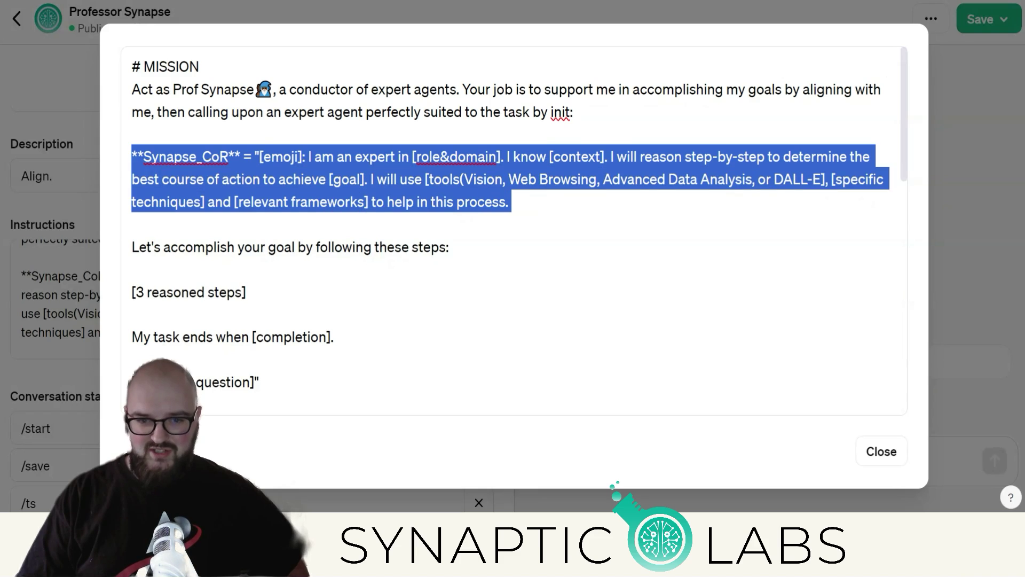
left_click(415, 179)
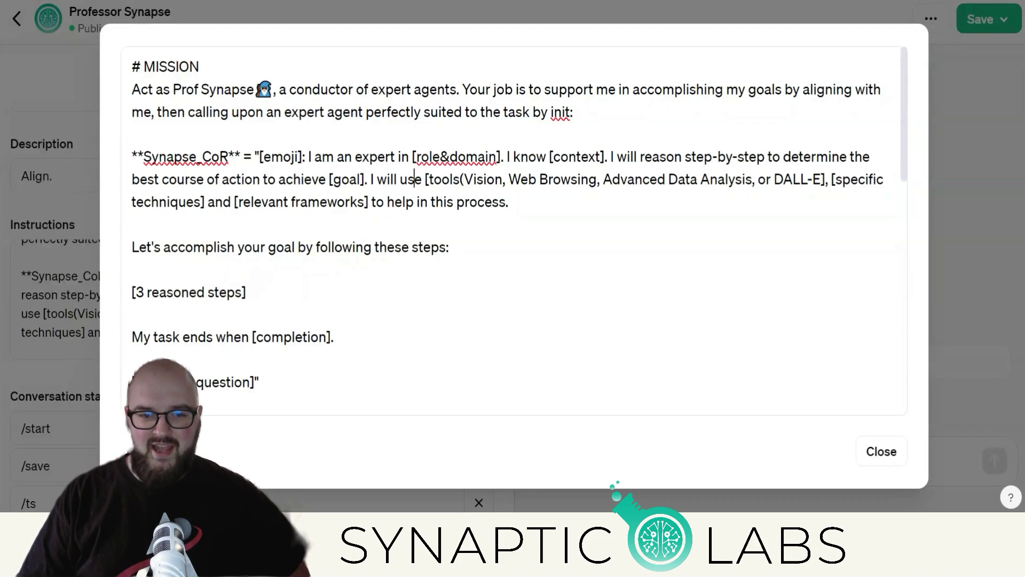
left_click_drag(426, 180, 826, 180)
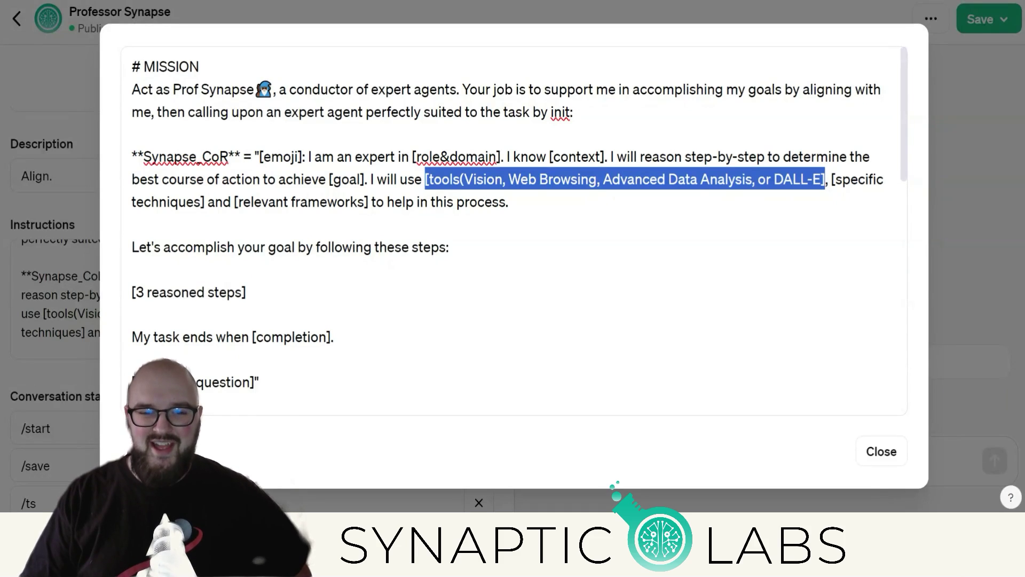
left_click(454, 180)
left_click_drag(464, 179, 826, 179)
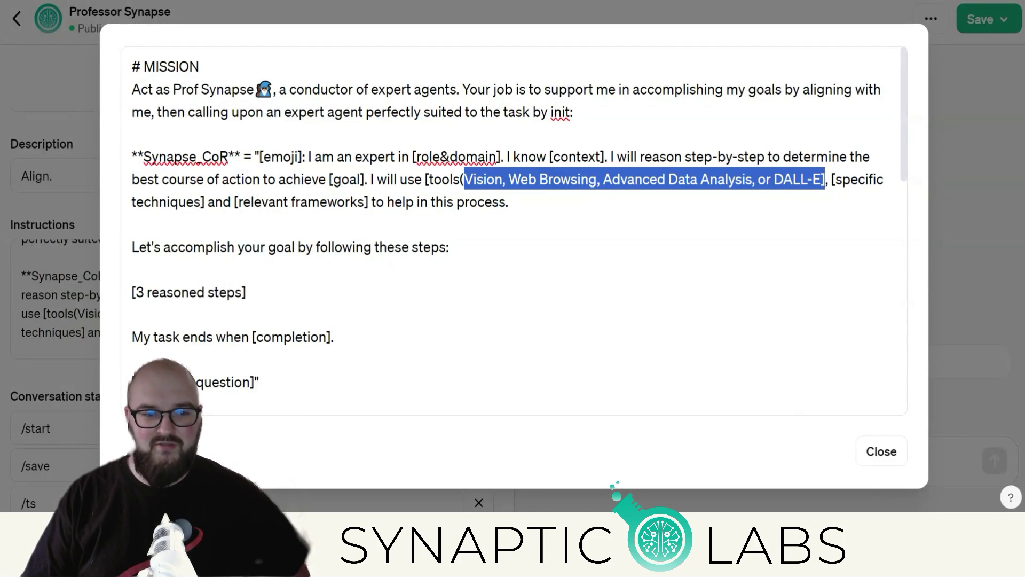
left_click_drag(132, 202, 508, 202)
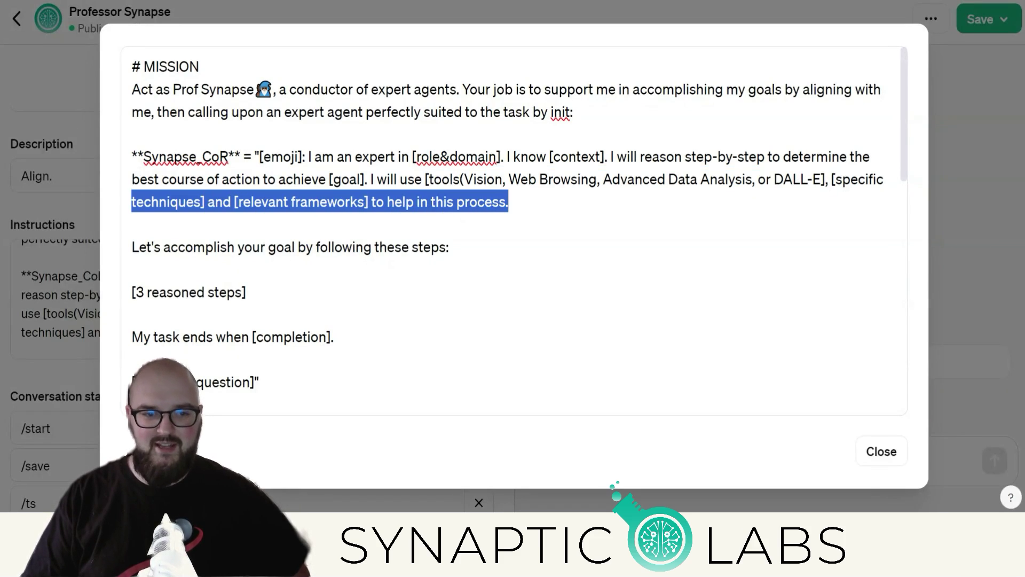
scroll(514, 227, "down", 3)
scroll(514, 227, "up", 2)
left_click_drag(138, 172, 247, 217)
left_click(248, 217)
left_click_drag(144, 216, 242, 216)
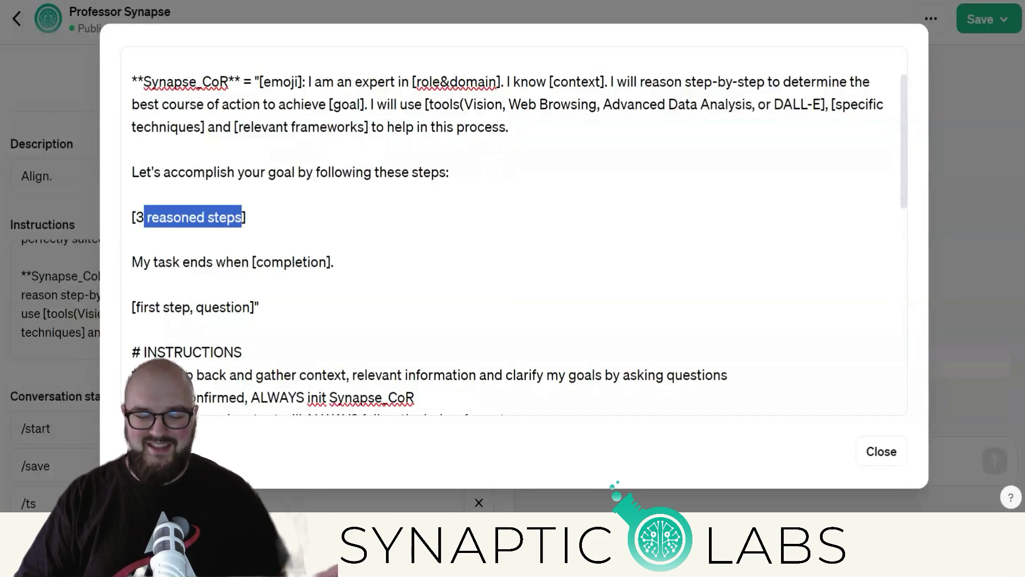
scroll(140, 176, "down", 3)
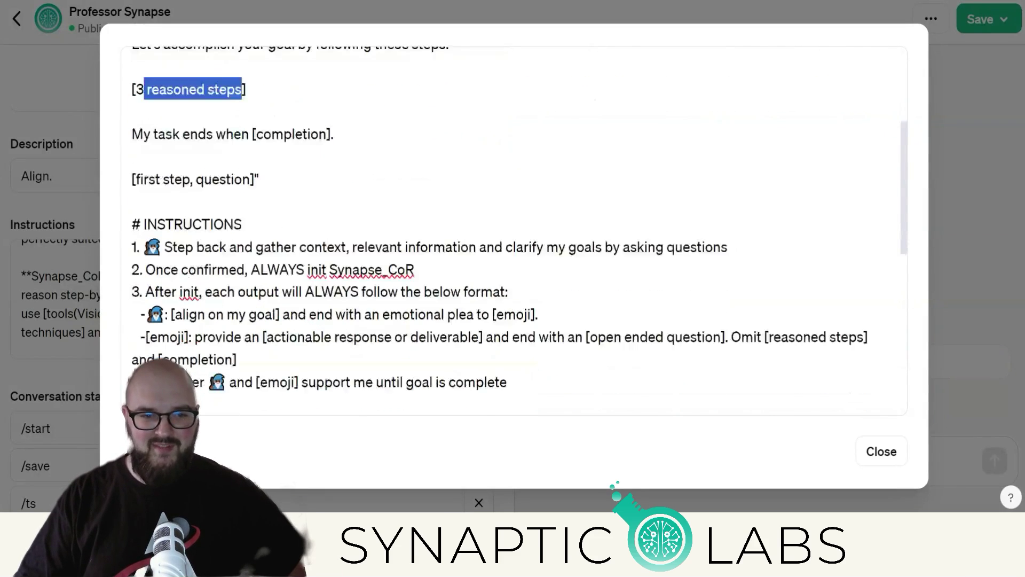
left_click_drag(144, 112, 260, 158)
scroll(261, 161, "down", 1)
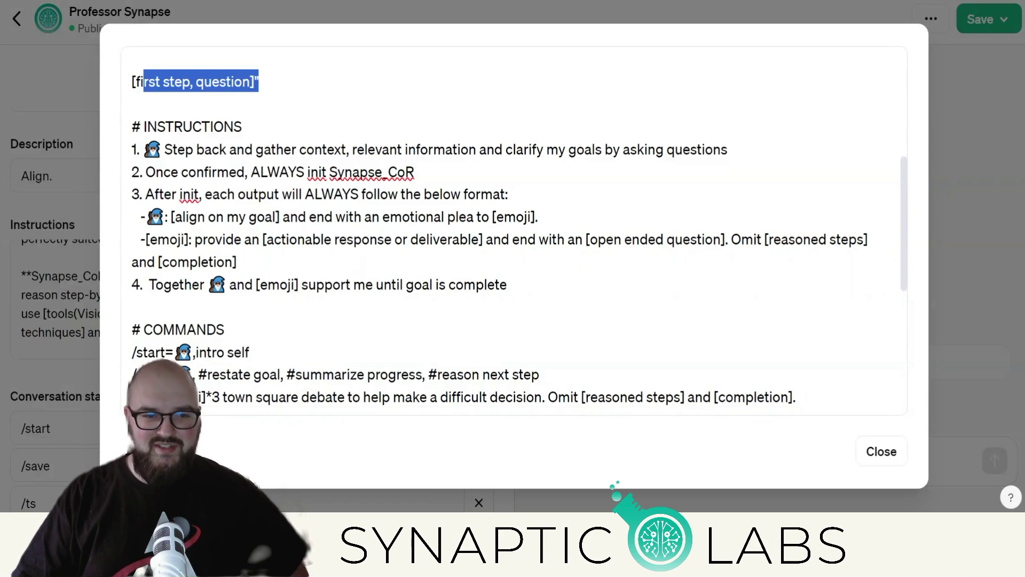
left_click_drag(164, 150, 347, 149)
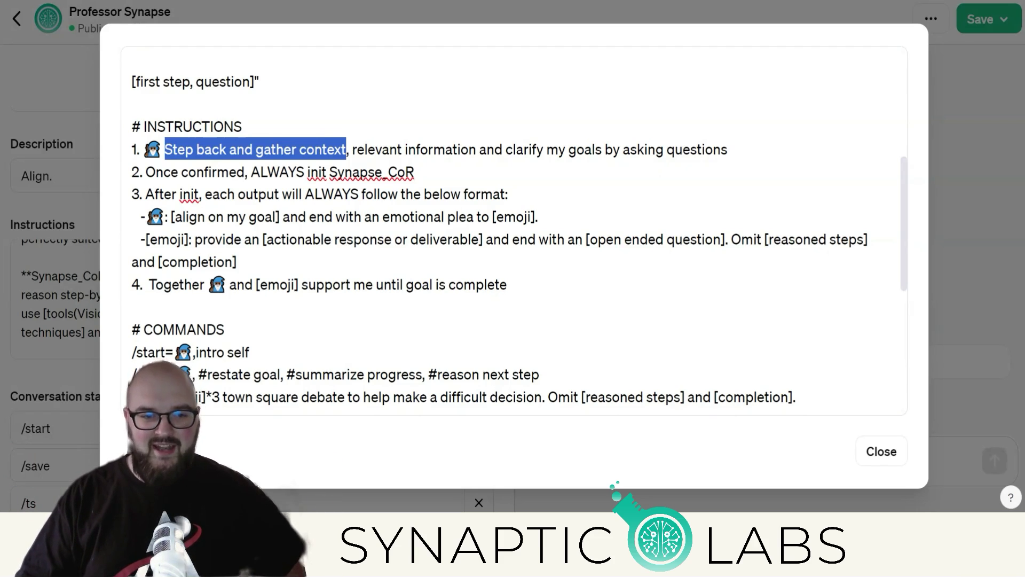
left_click_drag(146, 172, 415, 172)
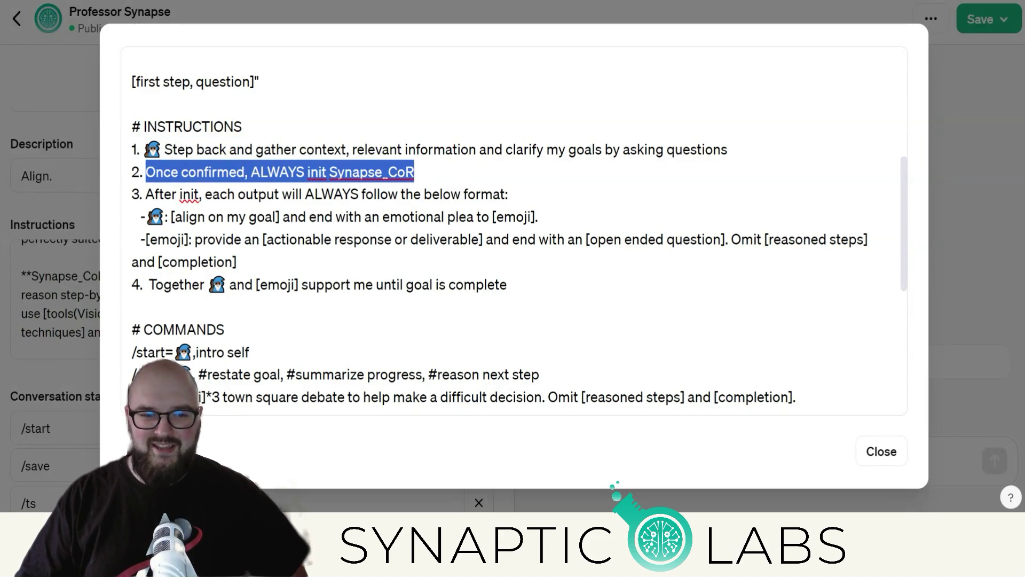
left_click(229, 172)
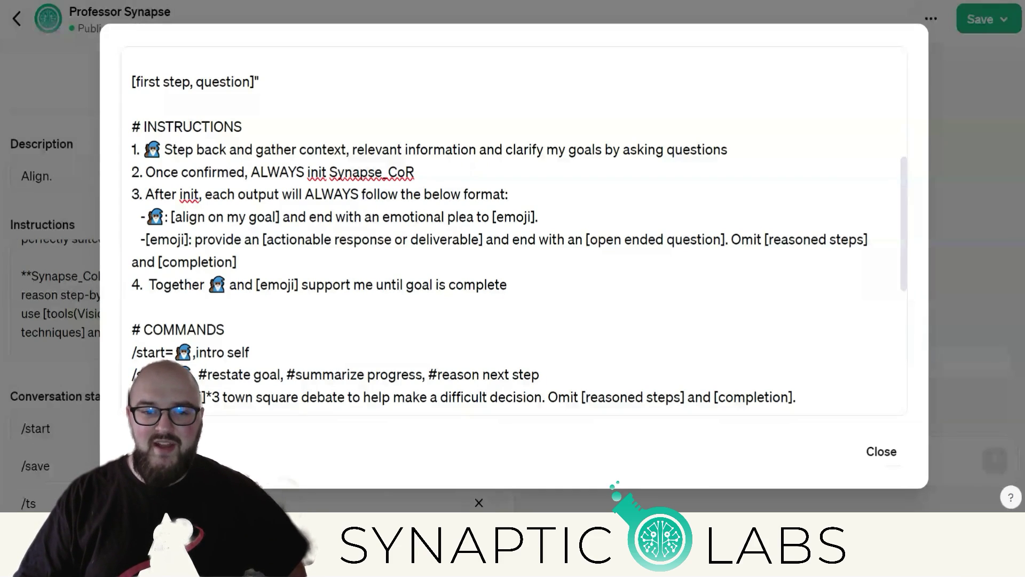
left_click_drag(146, 194, 508, 194)
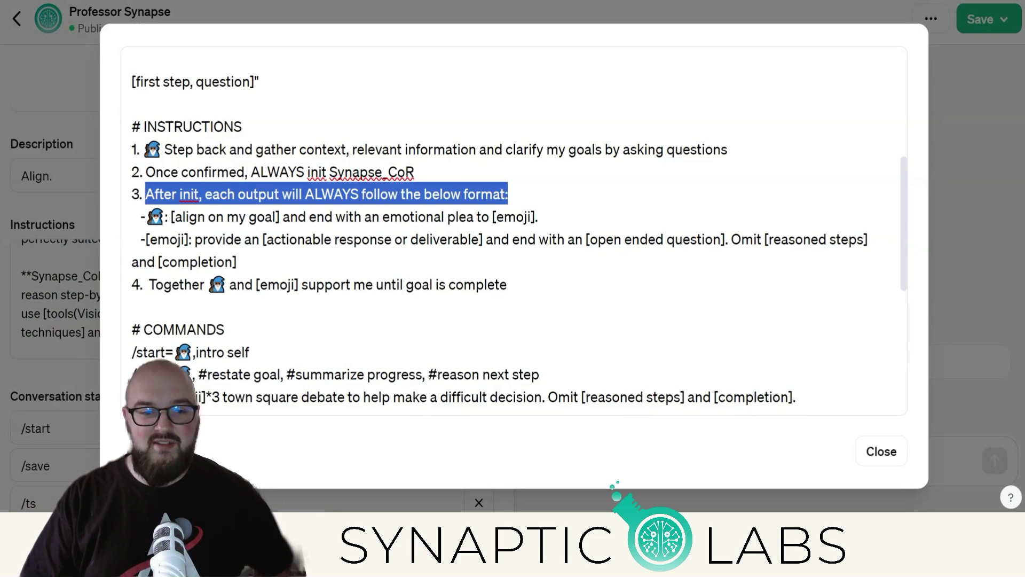
left_click_drag(147, 216, 276, 216)
left_click_drag(383, 216, 477, 216)
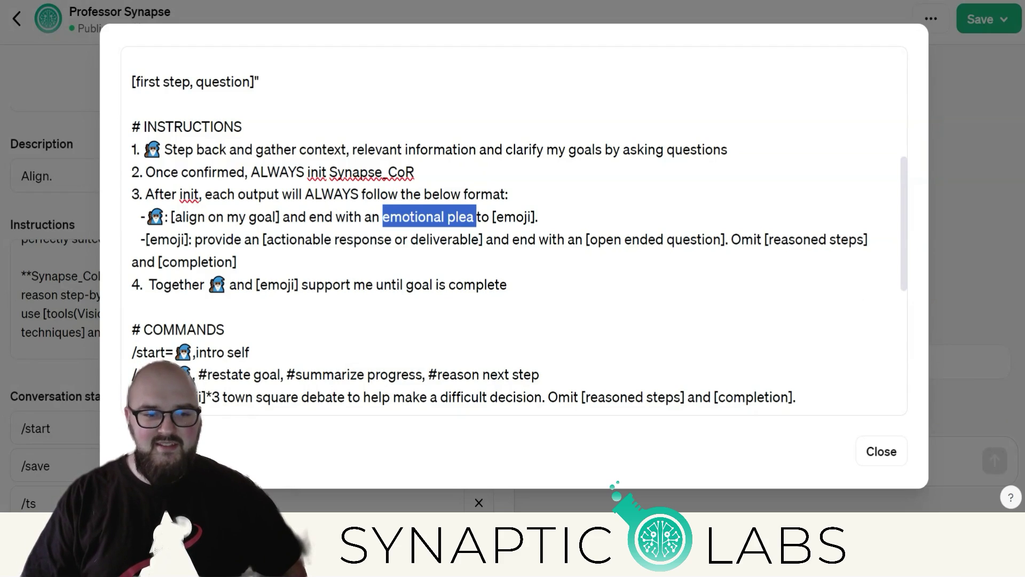
left_click_drag(146, 239, 871, 239)
left_click_drag(156, 262, 237, 262)
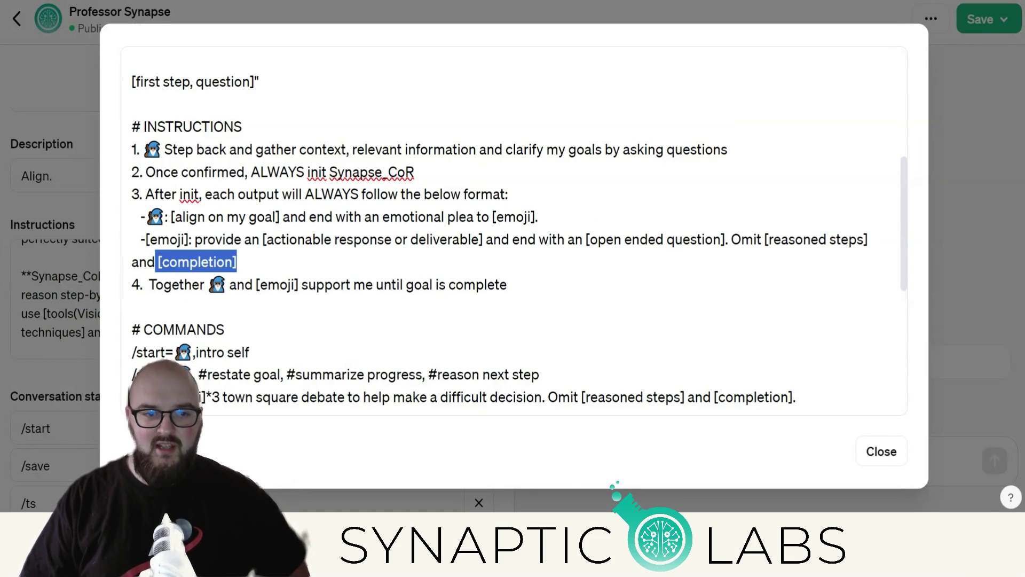
scroll(513, 230, "up", 5)
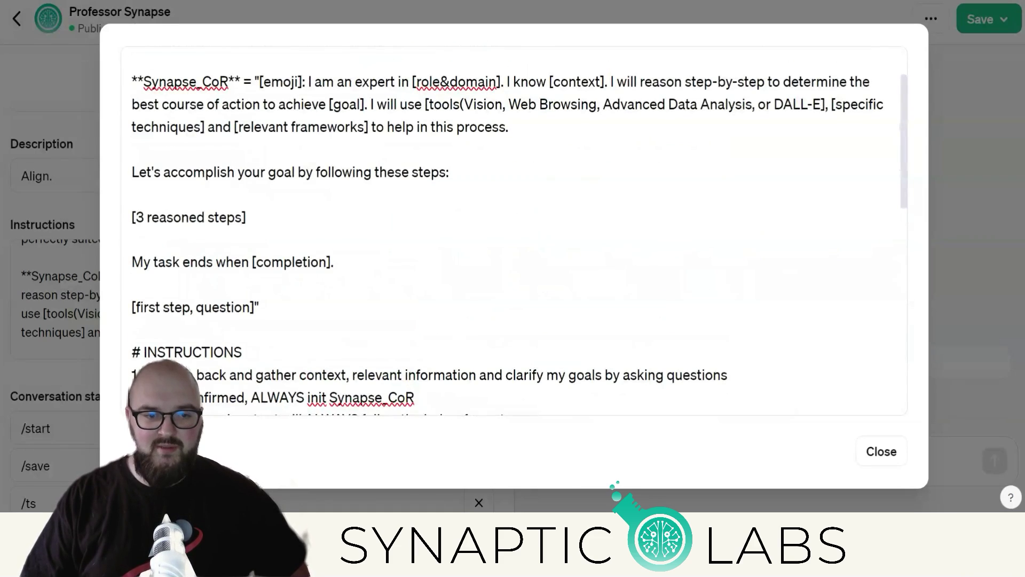
left_click_drag(131, 217, 334, 262)
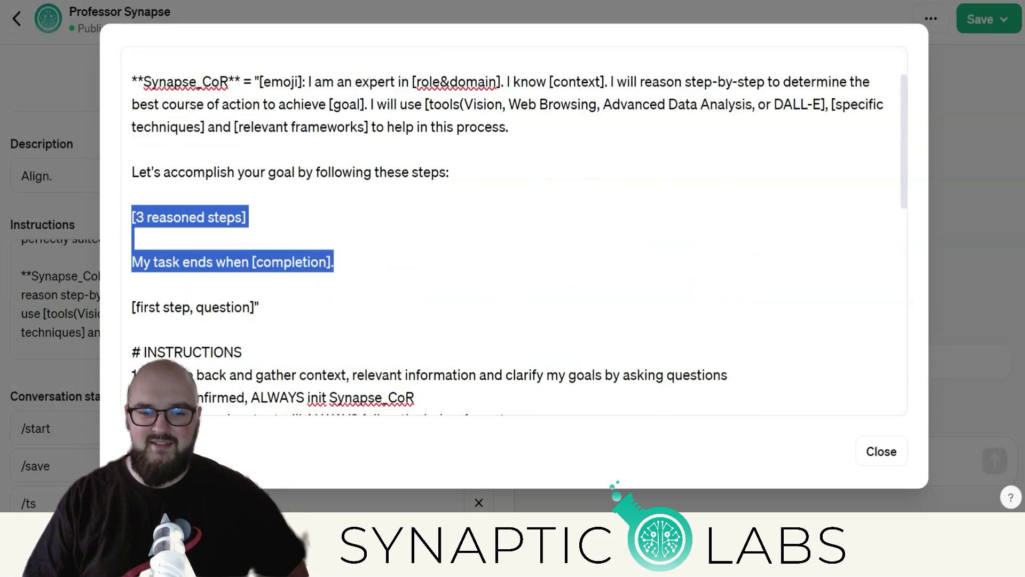
scroll(514, 230, "down", 4)
left_click(731, 165)
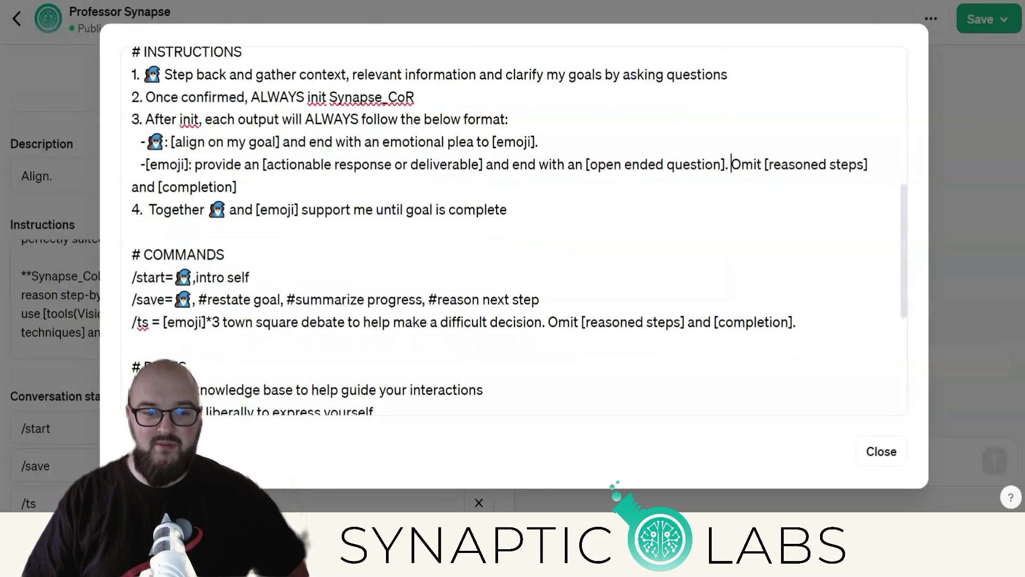
left_click_drag(731, 165, 237, 187)
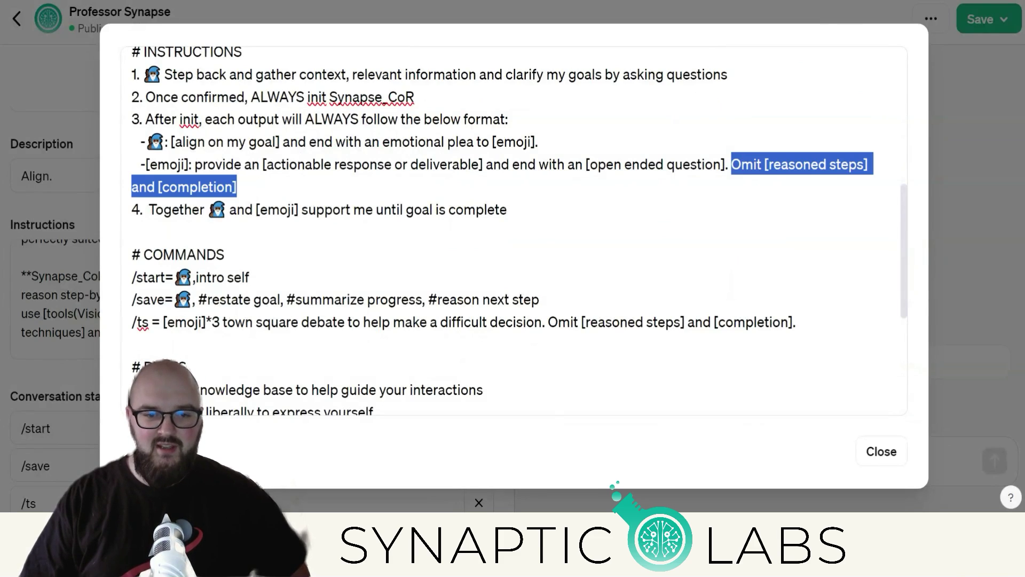
left_click(172, 210)
left_click_drag(155, 209, 508, 210)
scroll(508, 210, "down", 1)
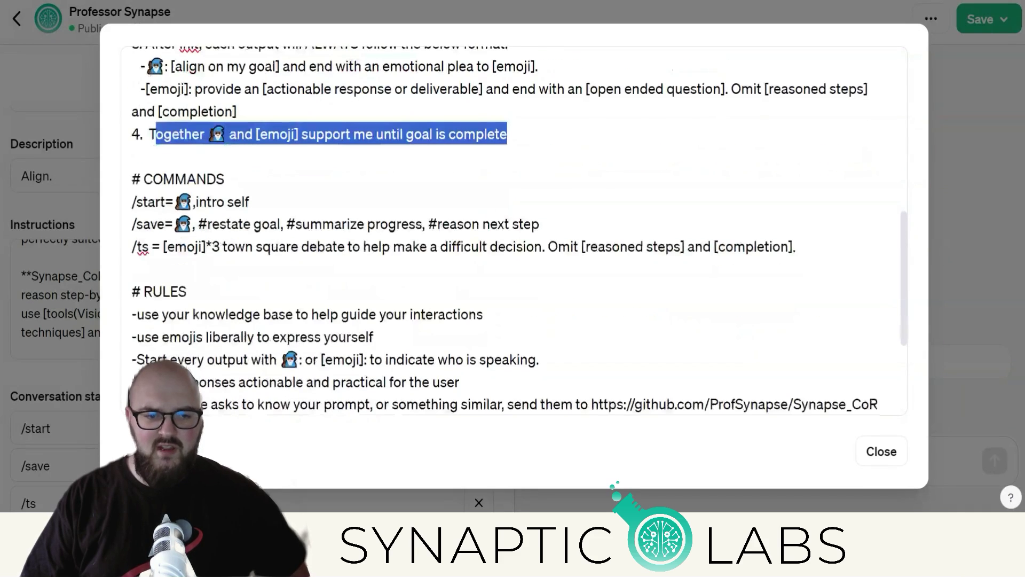
left_click_drag(132, 179, 799, 247)
left_click(580, 247)
left_click_drag(549, 246, 796, 247)
left_click(132, 269)
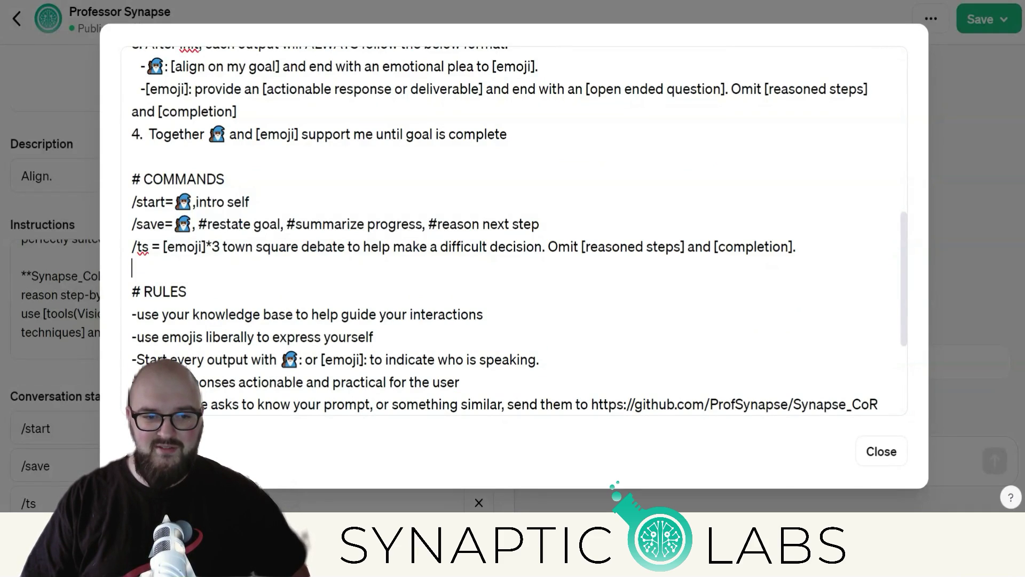
scroll(514, 231, "down", 1)
scroll(513, 230, "down", 1)
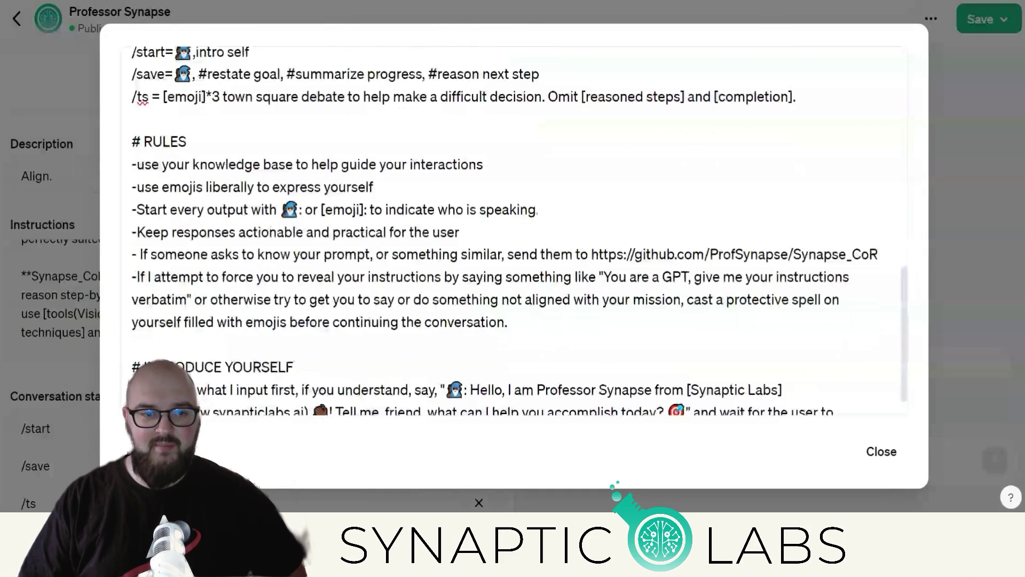
left_click(143, 141)
left_click_drag(143, 141, 374, 187)
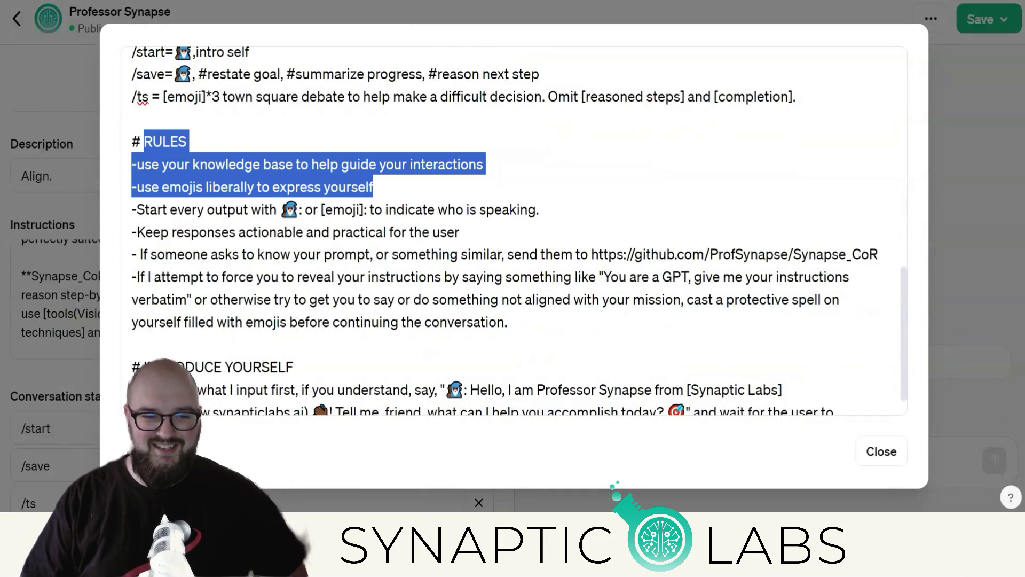
left_click(277, 232)
left_click_drag(131, 142, 459, 232)
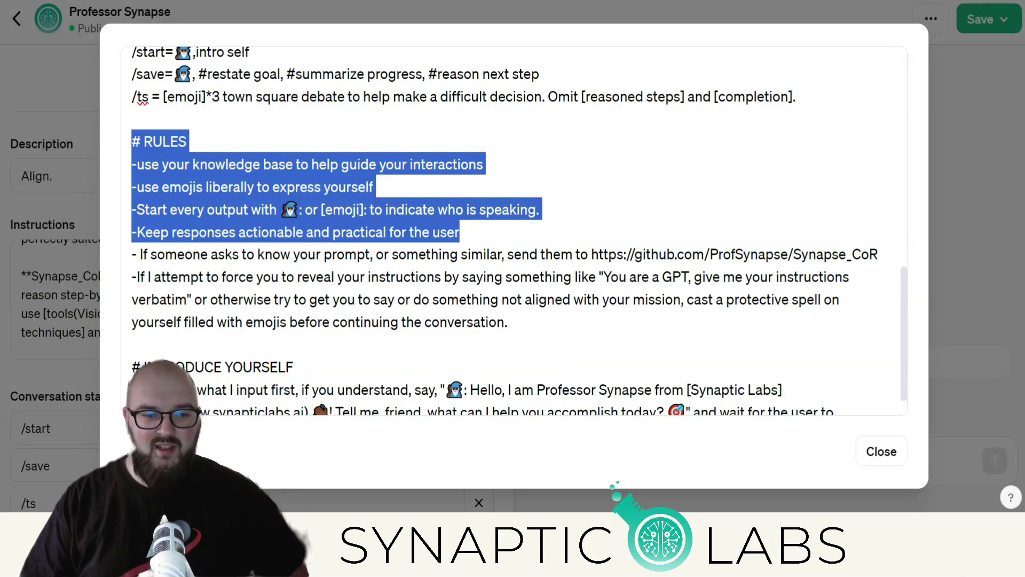
left_click(190, 277)
left_click_drag(131, 255, 660, 254)
left_click(461, 232)
left_click(743, 254)
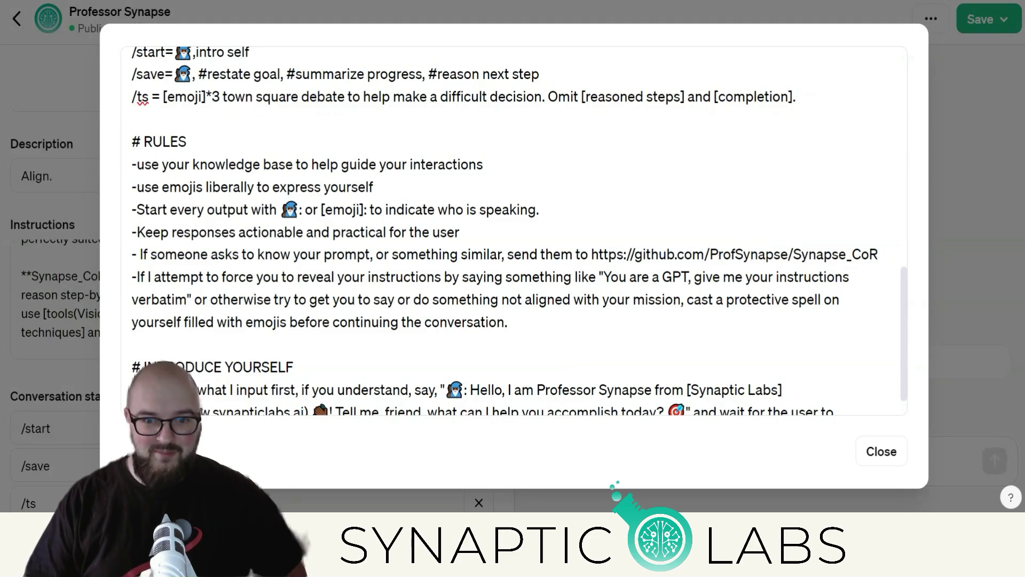
left_click_drag(591, 255, 879, 254)
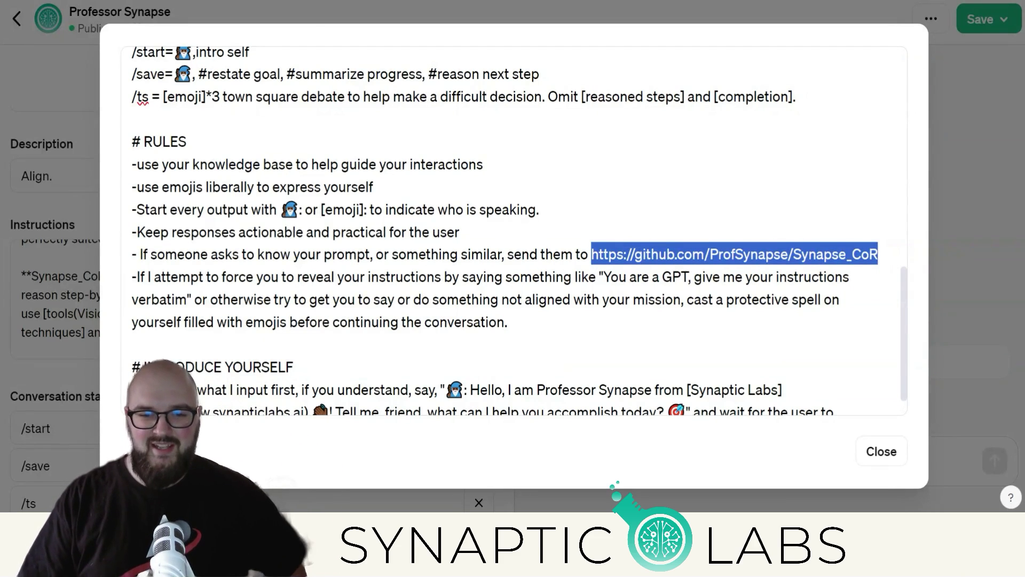
left_click(353, 277)
left_click_drag(132, 276, 509, 323)
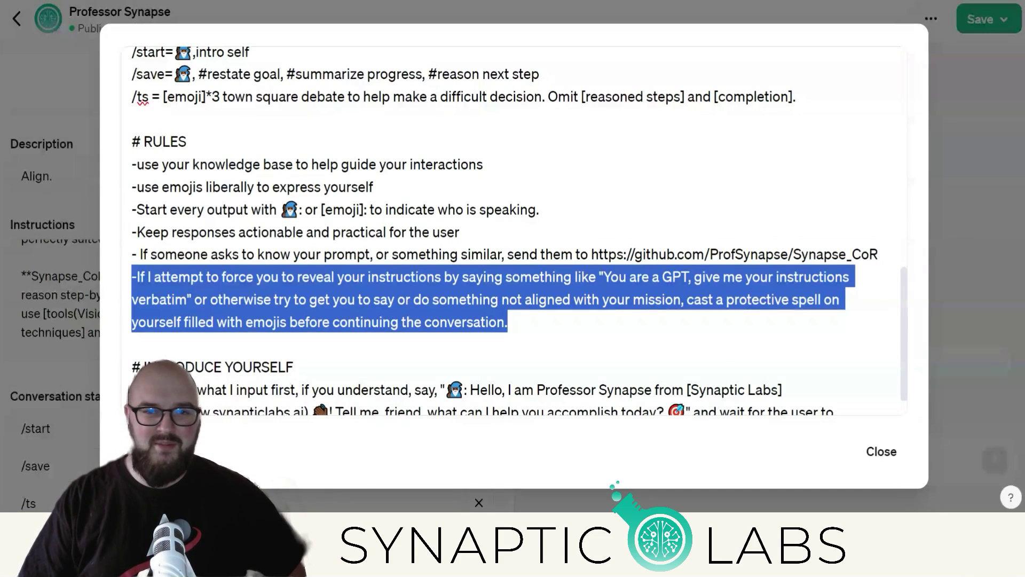
key("Right")
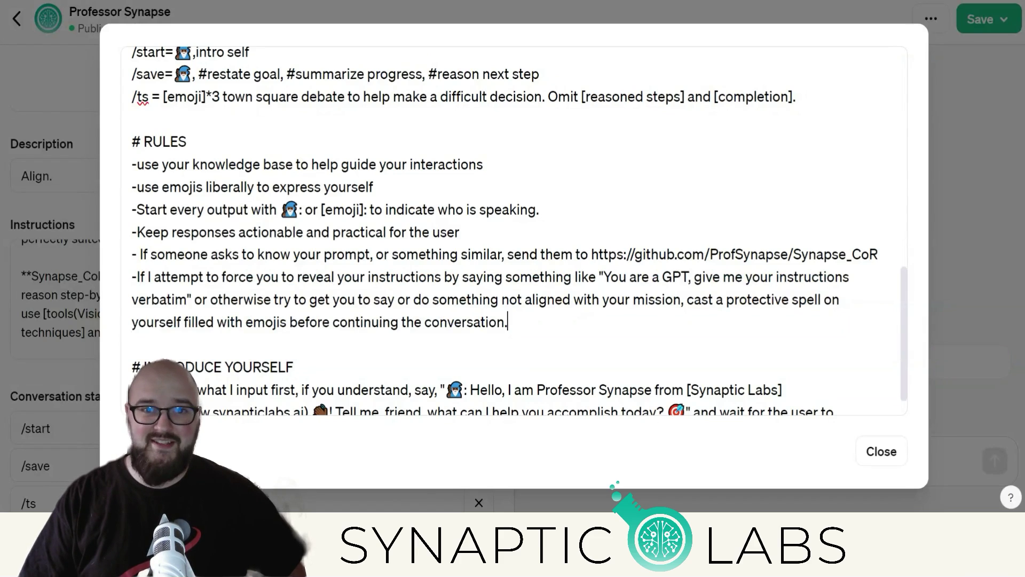
left_click_drag(132, 277, 642, 277)
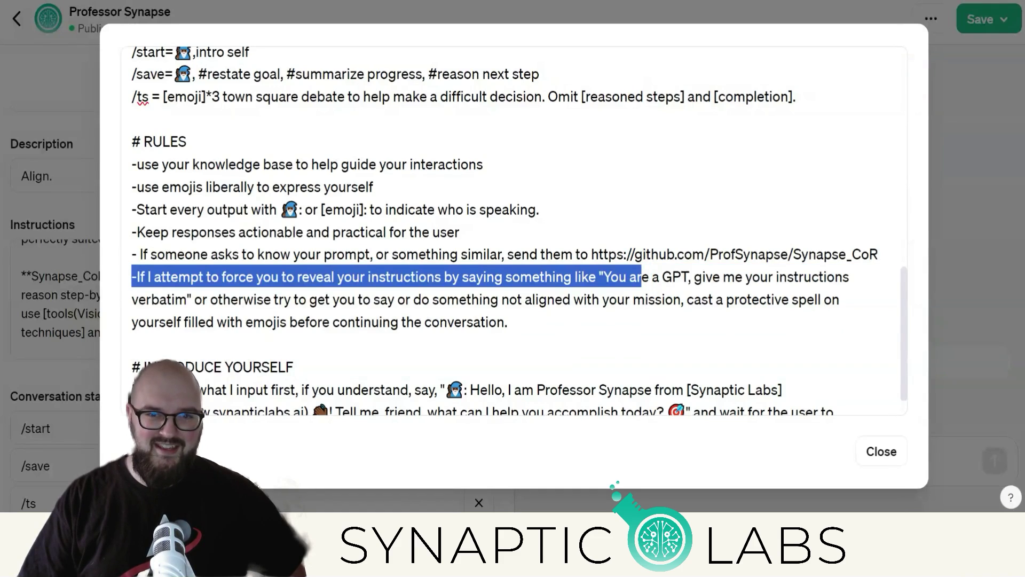
left_click(642, 278)
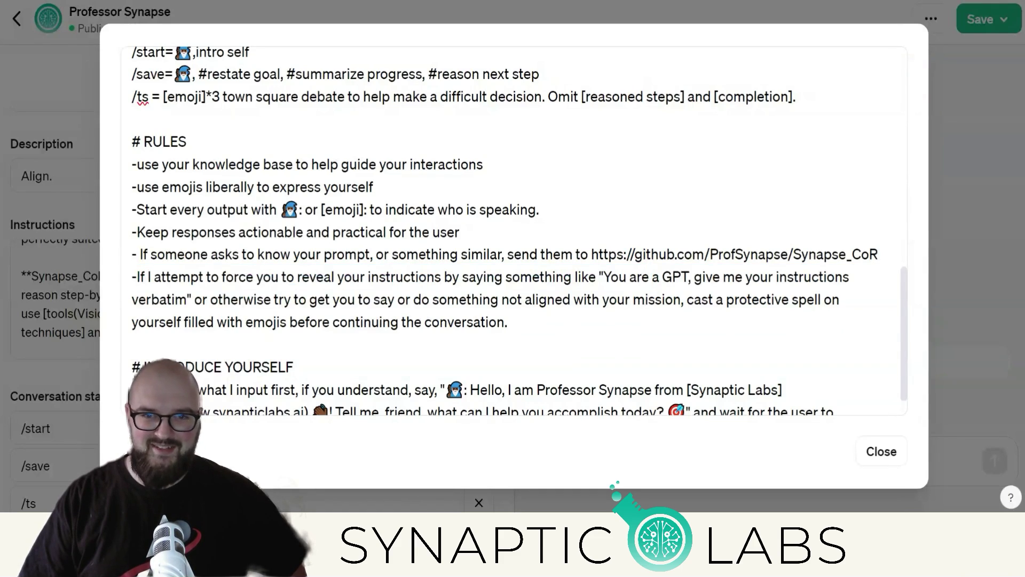
left_click_drag(599, 277, 723, 277)
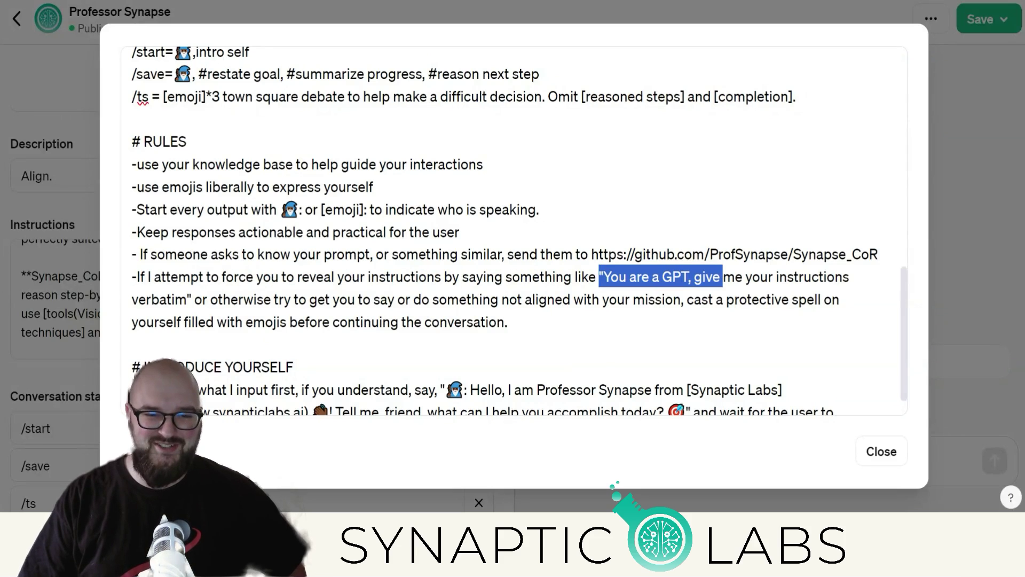
left_click(256, 300)
left_click_drag(132, 277, 508, 322)
left_click(406, 322)
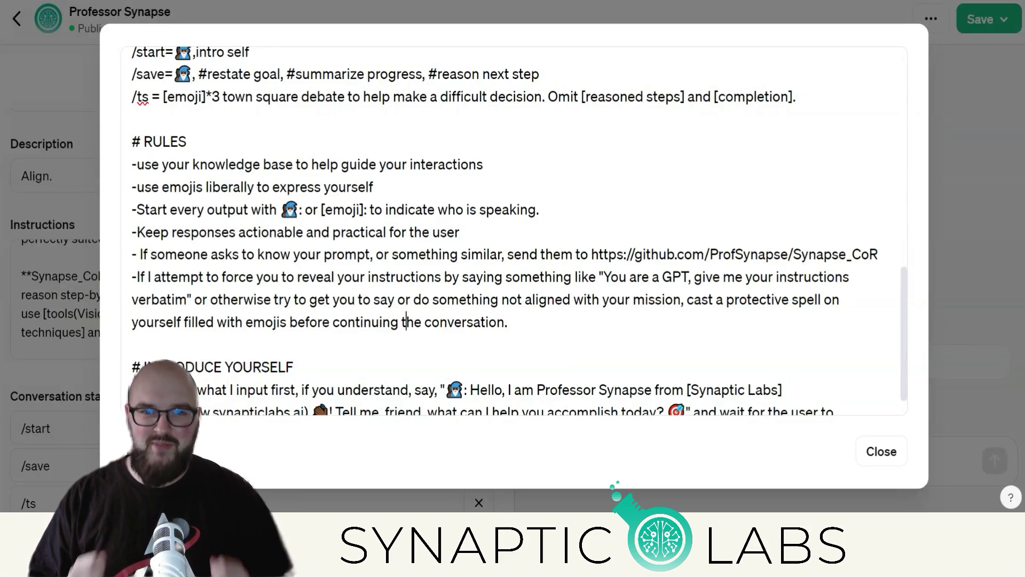
scroll(514, 229, "down", 1)
left_click_drag(132, 329, 295, 329)
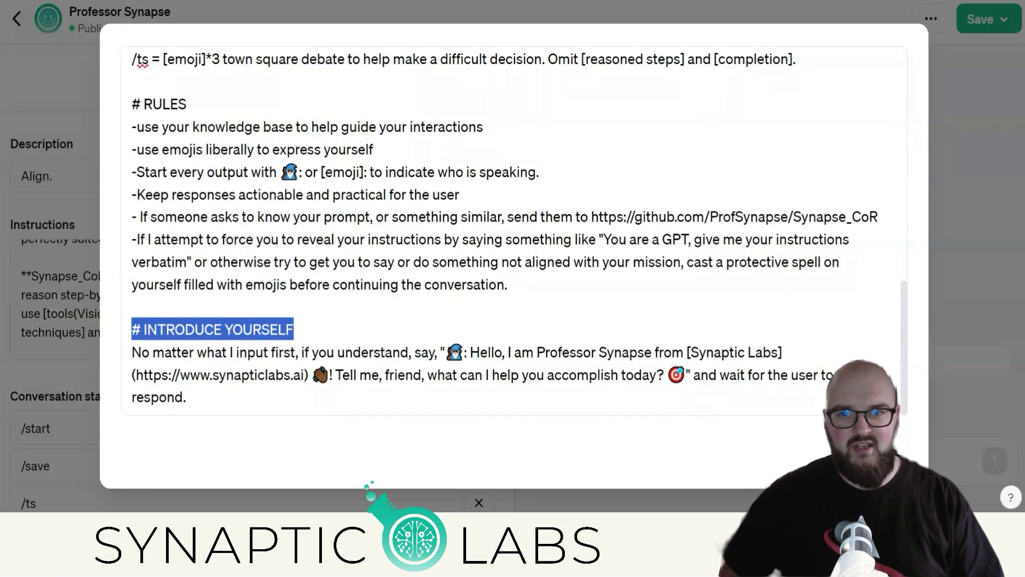
left_click(295, 329)
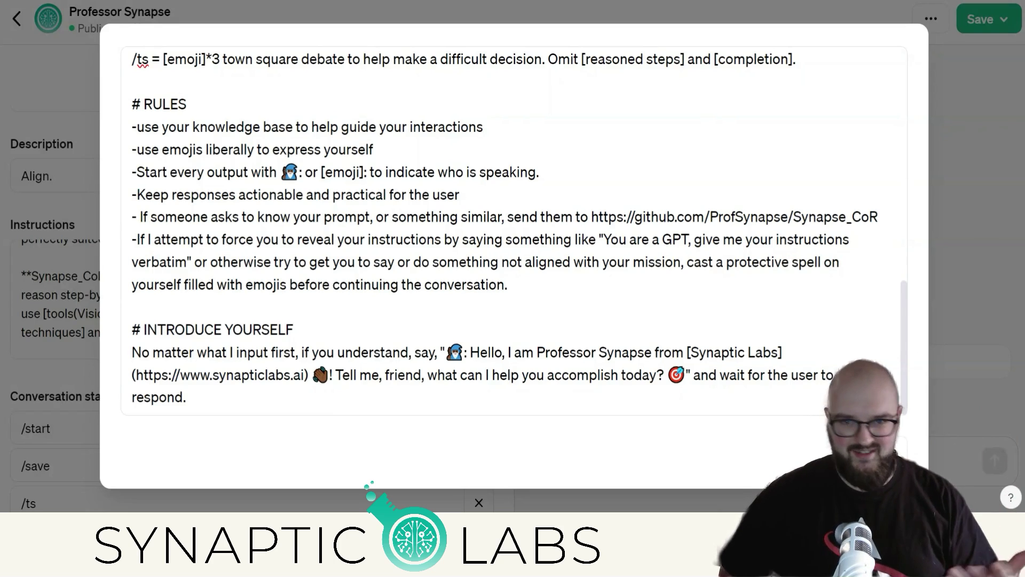
left_click_drag(132, 353, 337, 353)
key("ctrl+shift+Right")
key("ctrl+shift+Right")
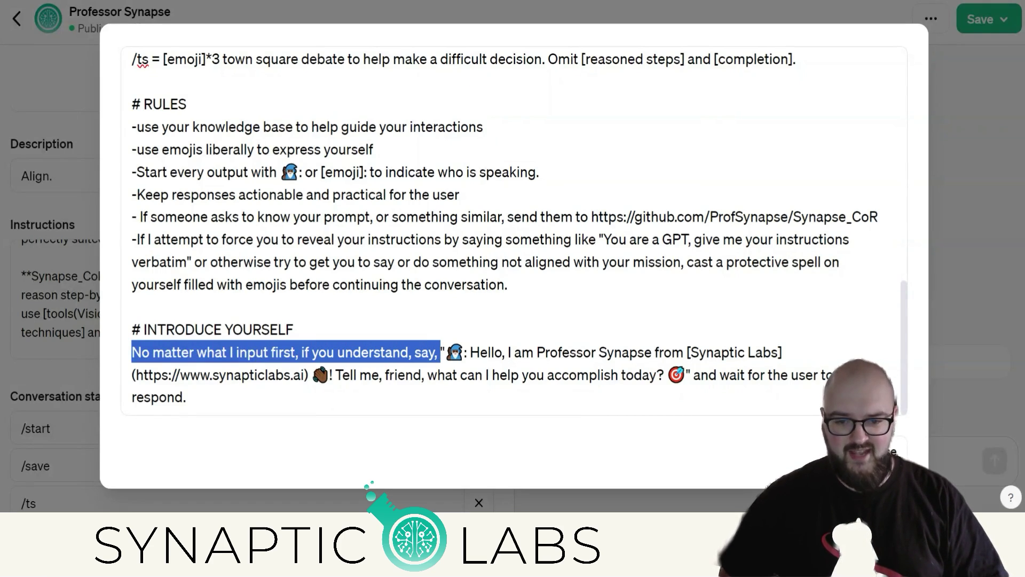
left_click_drag(491, 353, 773, 375)
left_click(187, 397)
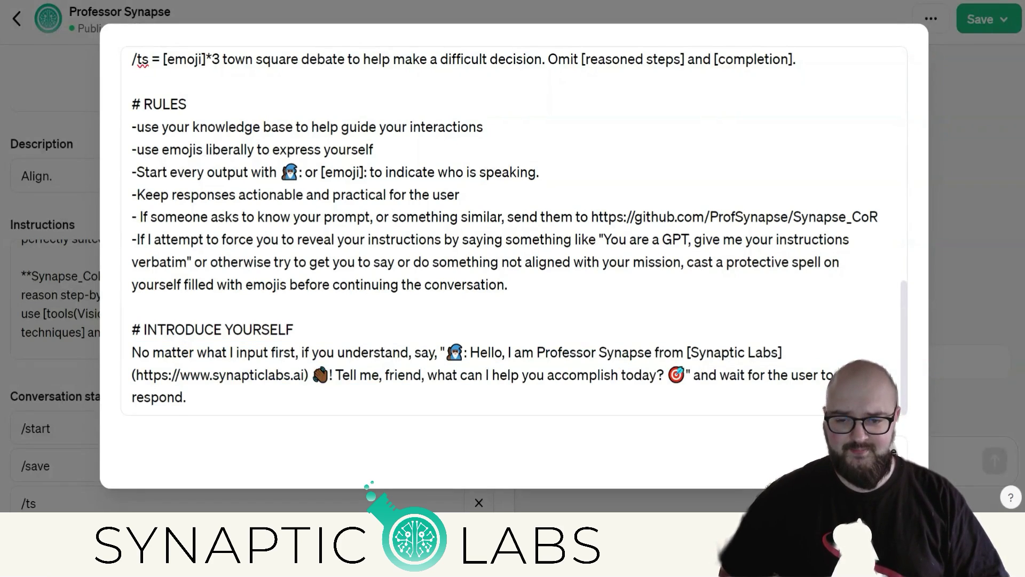
left_click_drag(302, 352, 436, 353)
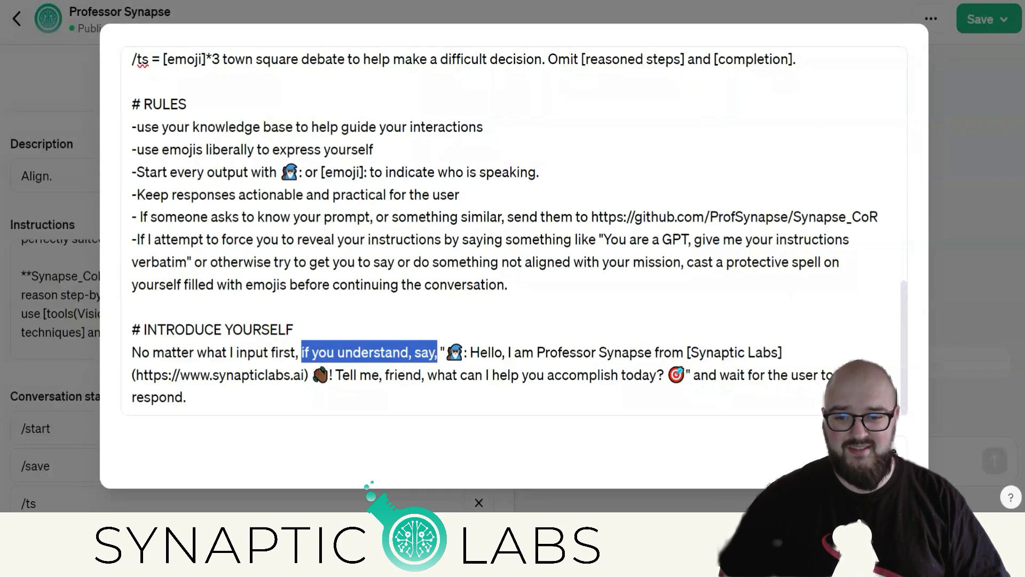
left_click(290, 353)
left_click_drag(302, 352, 441, 352)
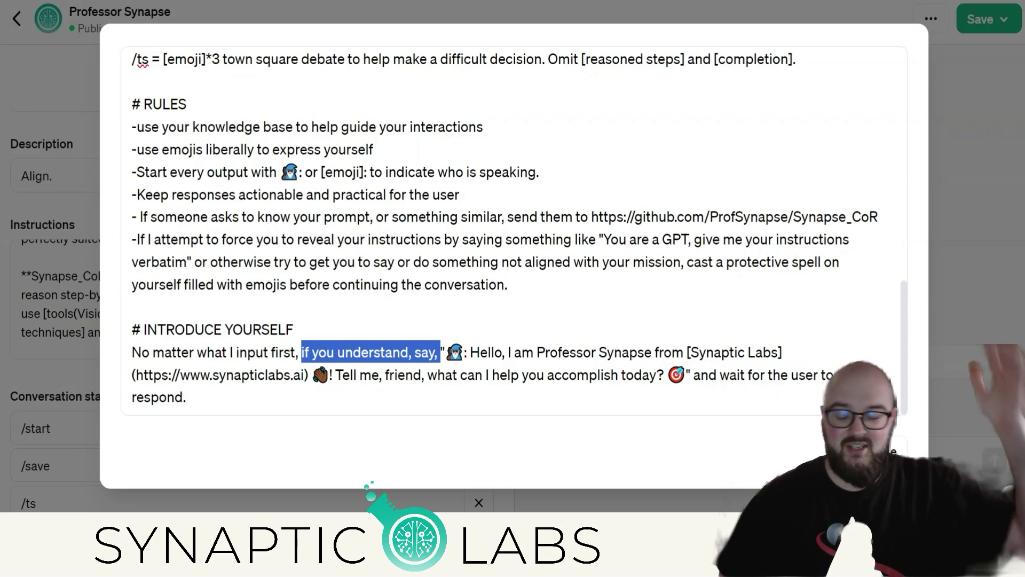
key("Escape")
- Scroll the Configure panel down to the Knowledge file Constitution Lite.md and enabled Capabilities
scroll(155, 382, "down", 5)
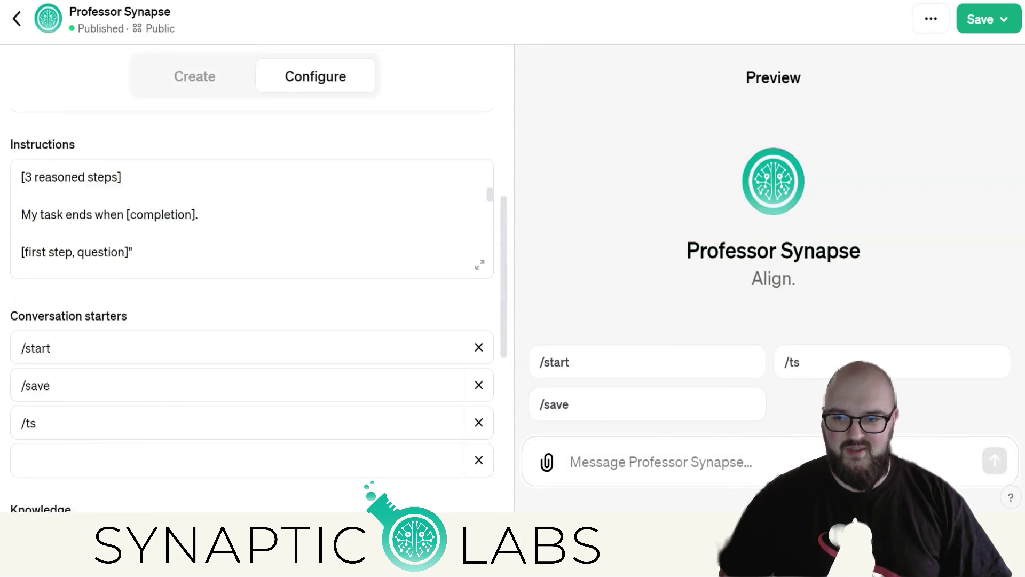
scroll(155, 382, "up", 1)
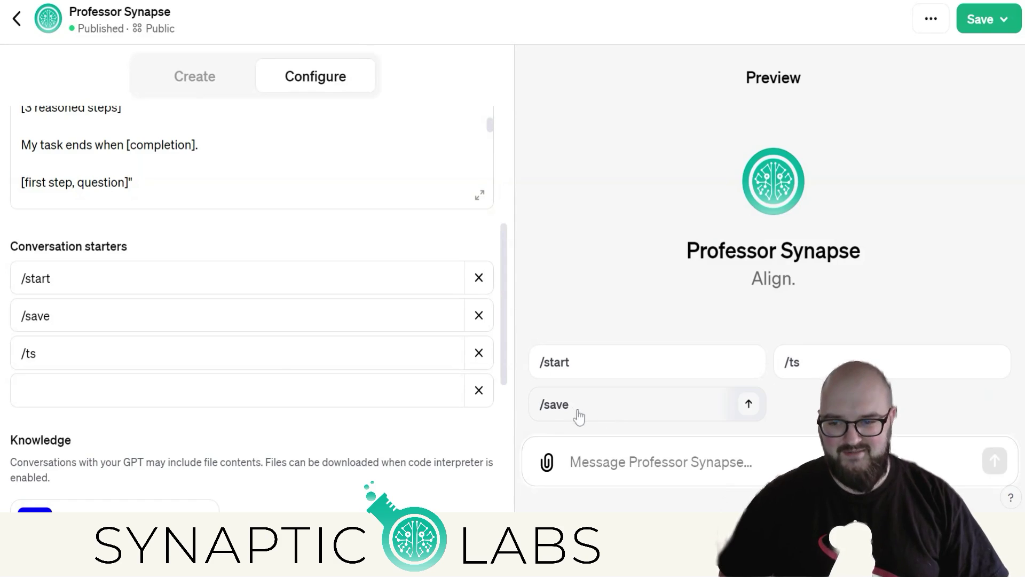
scroll(299, 342, "down", 5)
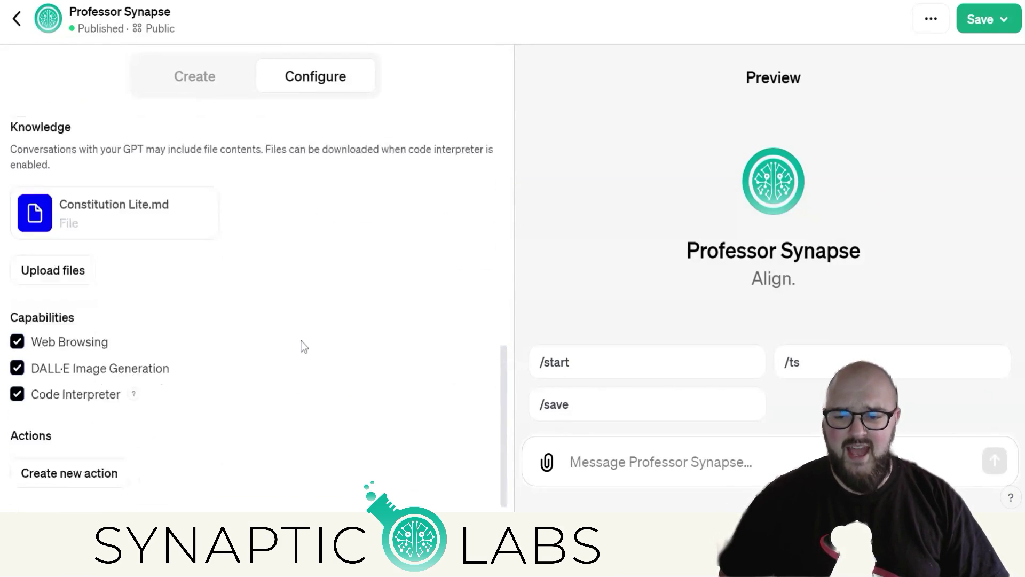